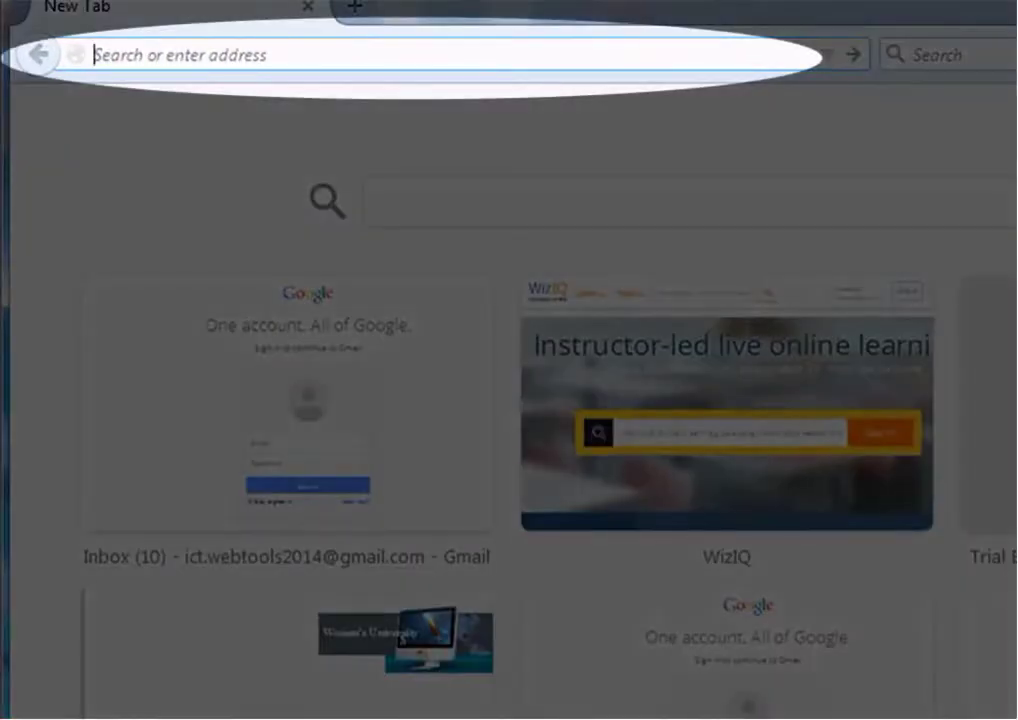
{"action": "type", "text": "www."}
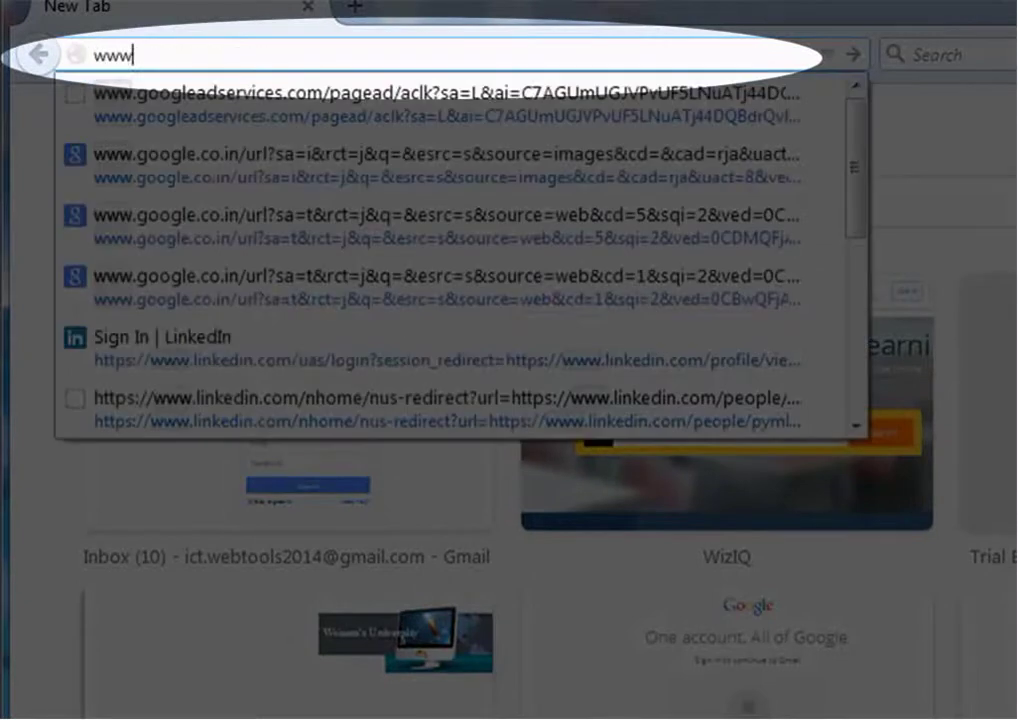
{"action": "type", "text": "t"}
{"action": "key", "text": "Return"}
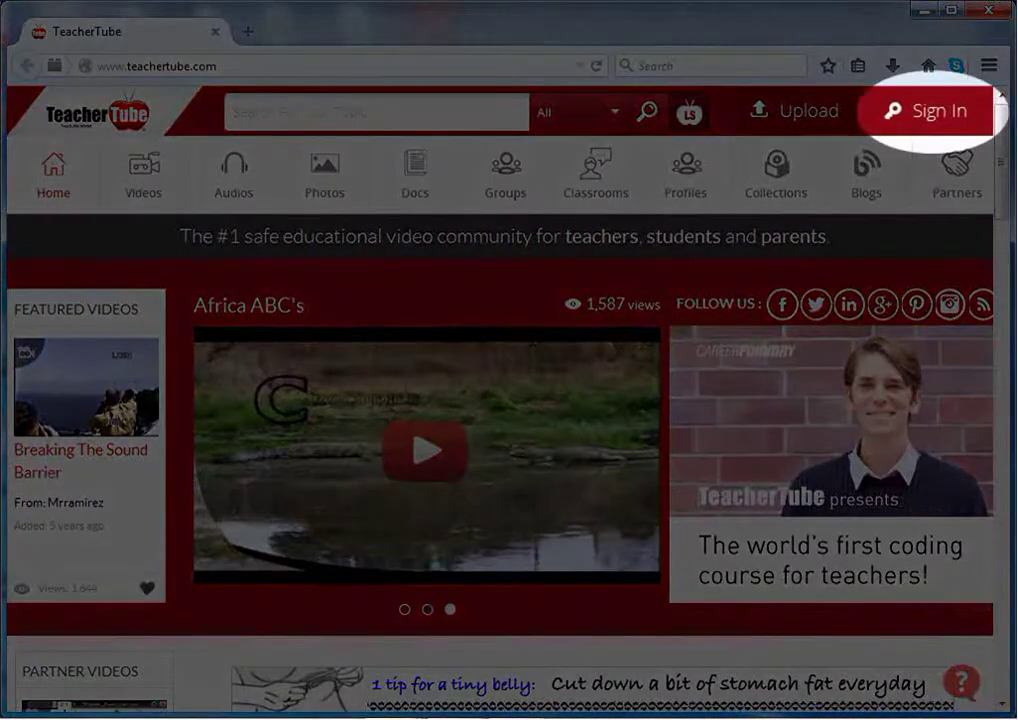
Go to the Register Now signup page from the Sign In menu at top right
{"action": "left_click", "coordinate": [936, 141]}
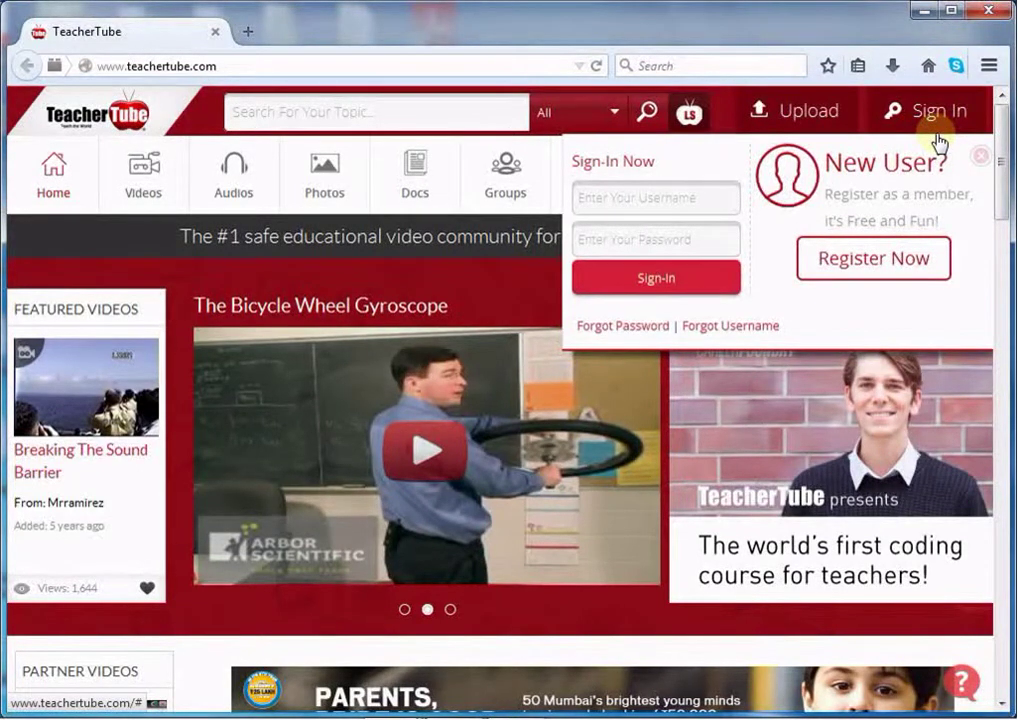
{"action": "left_click", "coordinate": [891, 268]}
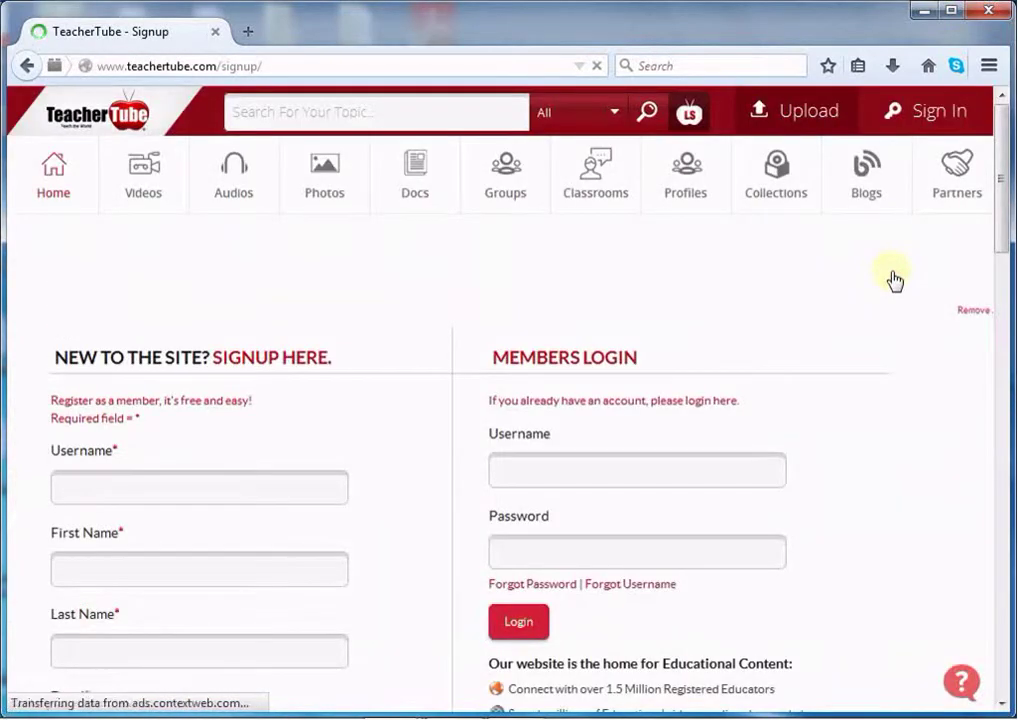
{"action": "scroll", "coordinate": [950, 270], "scroll_direction": "down", "scroll_amount": 4}
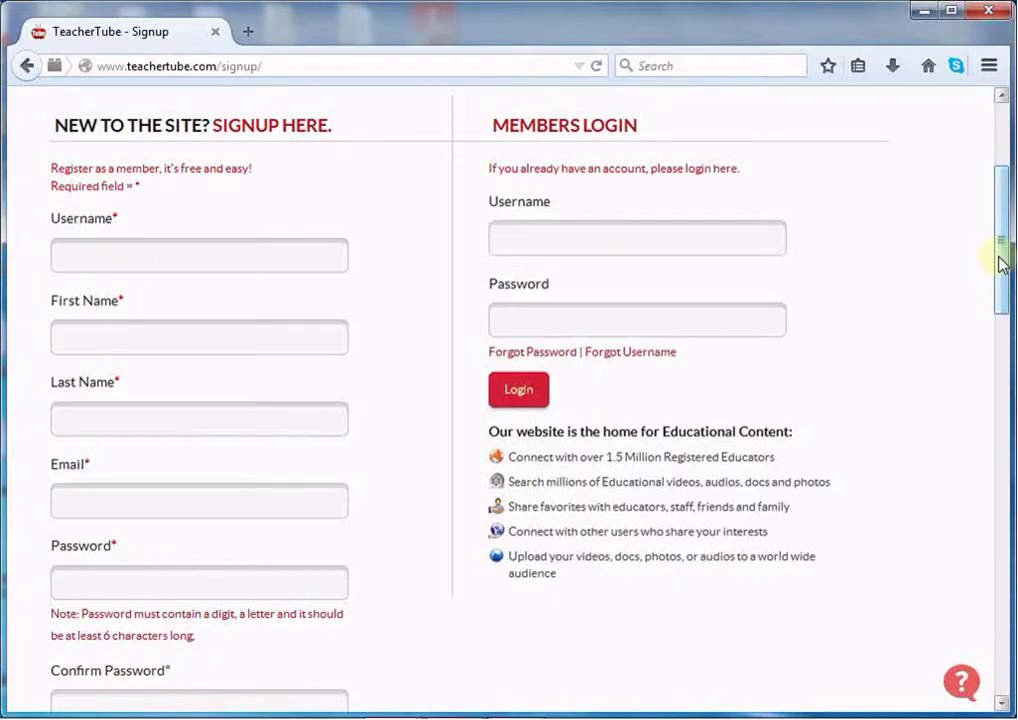
Enter the chosen username, first and last name, and paste the contact's e-mail address
{"action": "left_click", "coordinate": [288, 263]}
{"action": "type", "text": "ictwebtools"}
{"action": "left_click", "coordinate": [250, 340]}
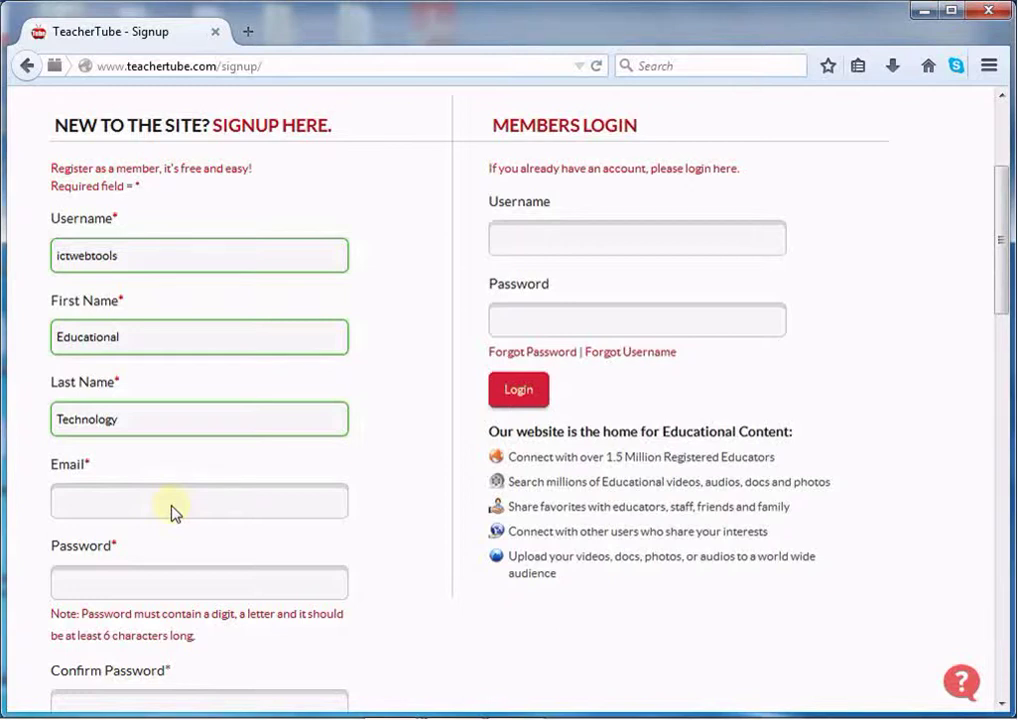
{"action": "left_click", "coordinate": [170, 508]}
{"action": "key", "text": "ctrl+v"}
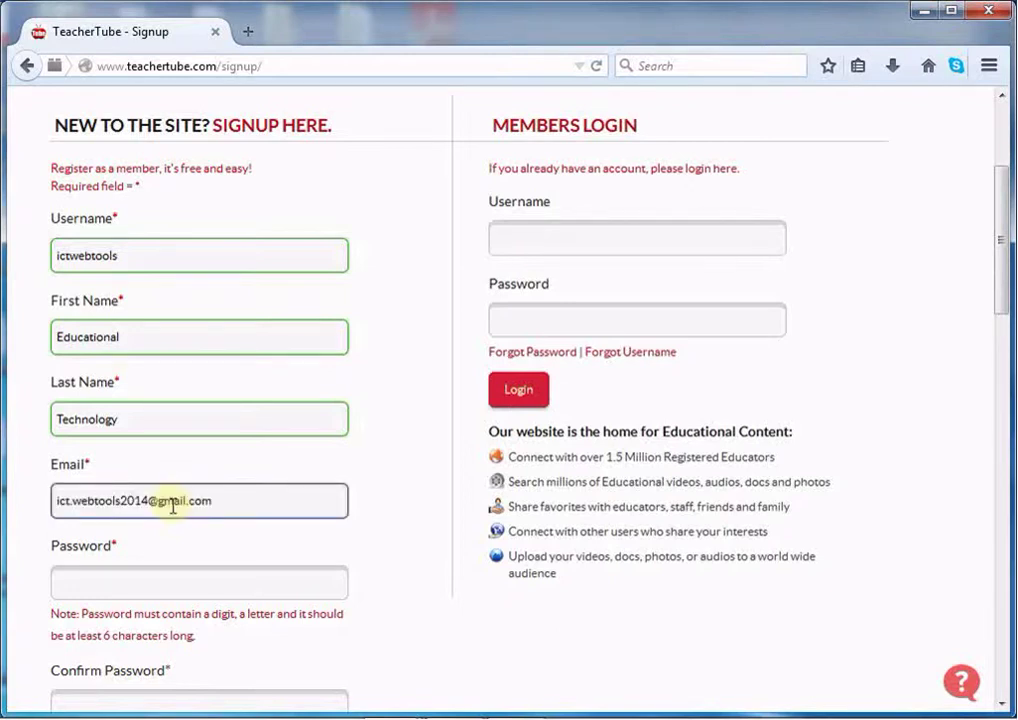
{"action": "scroll", "coordinate": [172, 505], "scroll_direction": "down", "scroll_amount": 3}
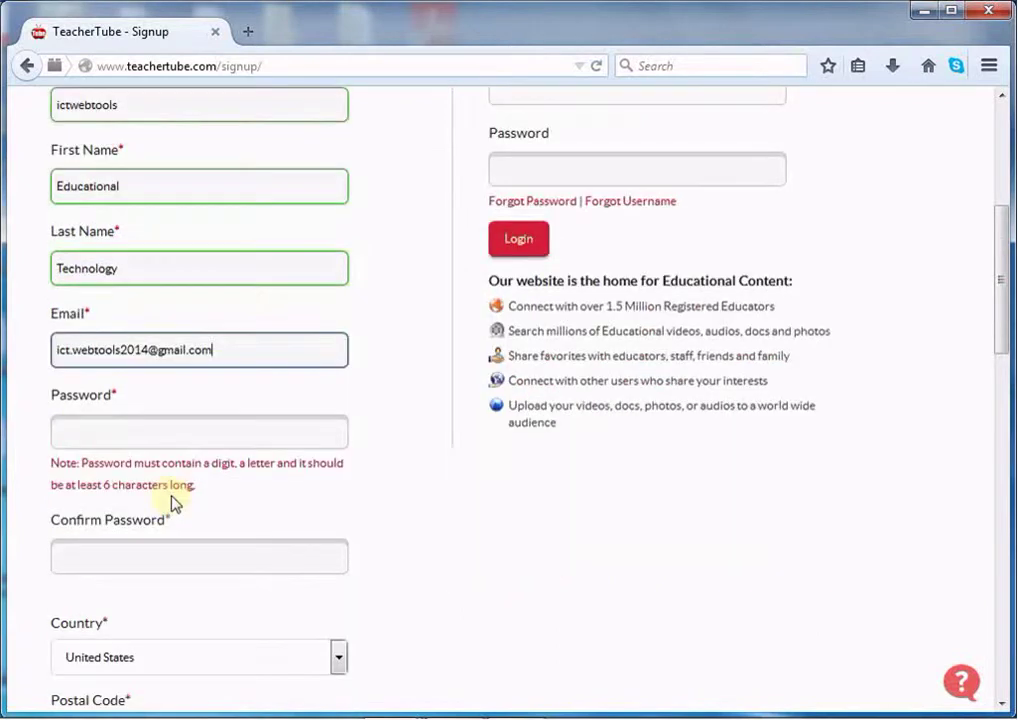
{"action": "scroll", "coordinate": [172, 505], "scroll_direction": "down", "scroll_amount": 6}
{"action": "left_click", "coordinate": [119, 136]}
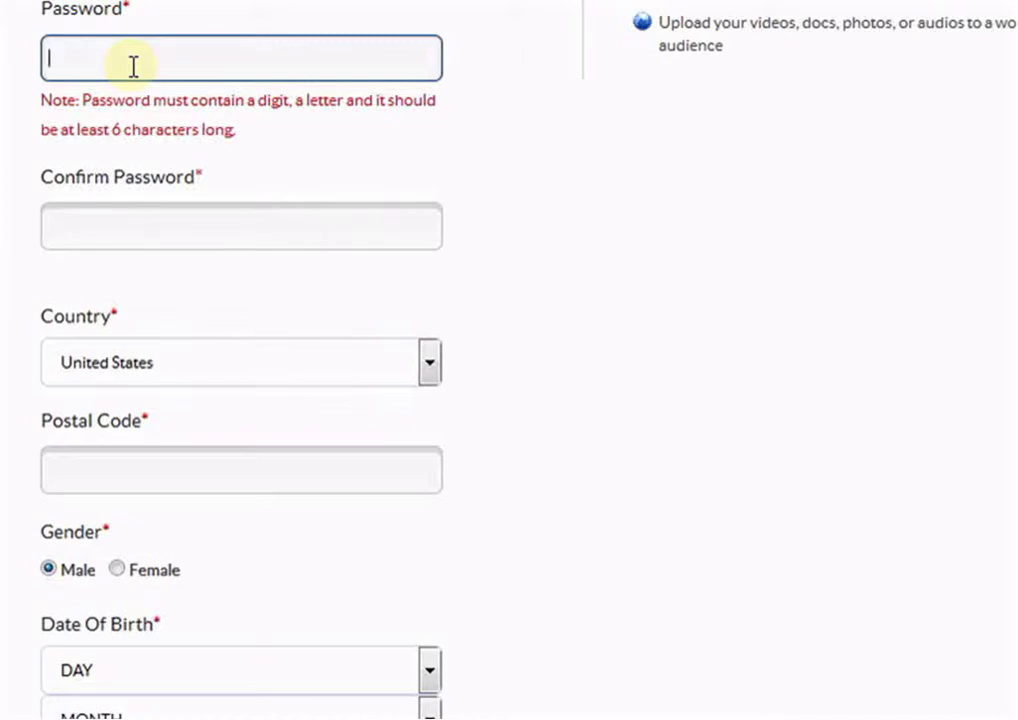
Type the account password and re-enter it in Confirm Password
{"action": "type", "text": "•••••"}
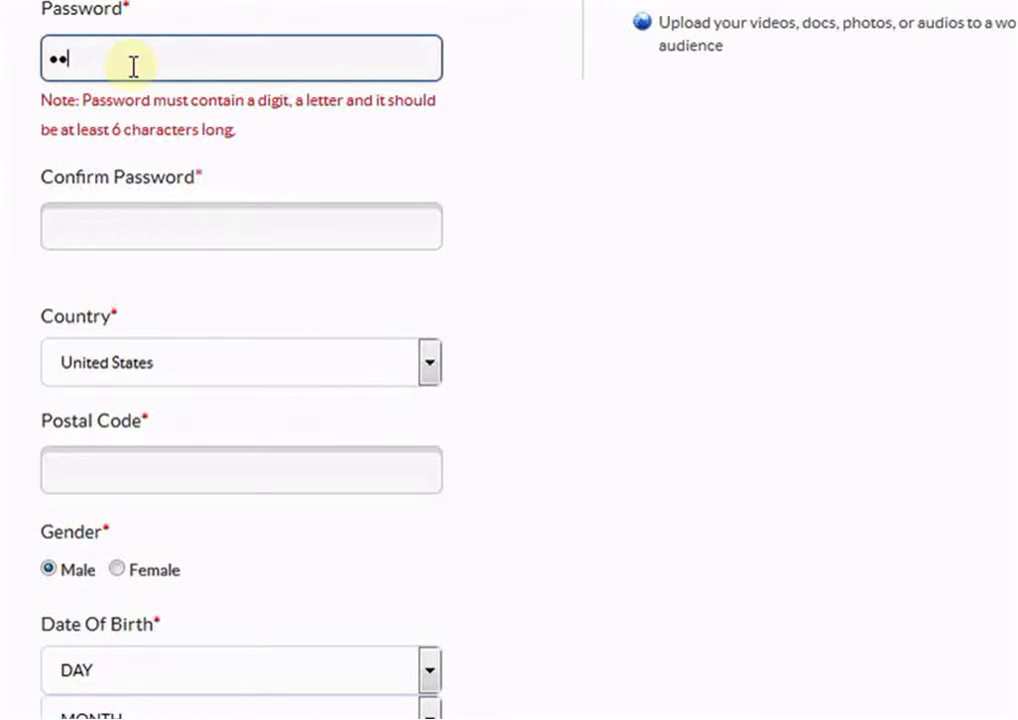
{"action": "type", "text": "••••••"}
{"action": "left_click", "coordinate": [153, 230]}
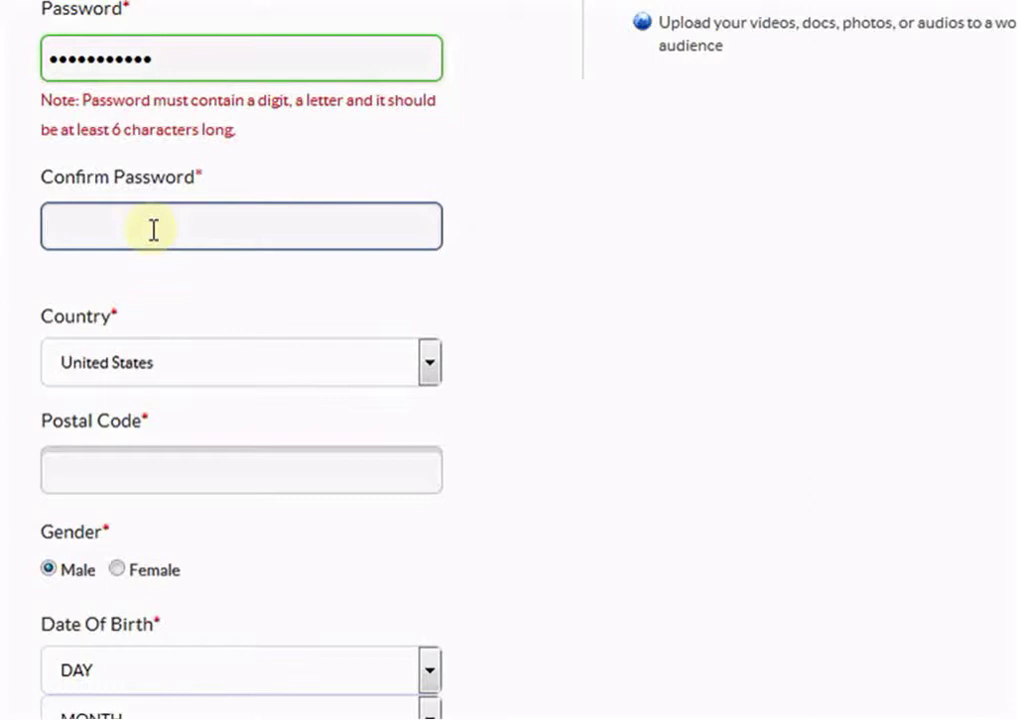
{"action": "type", "text": "•••••••••••"}
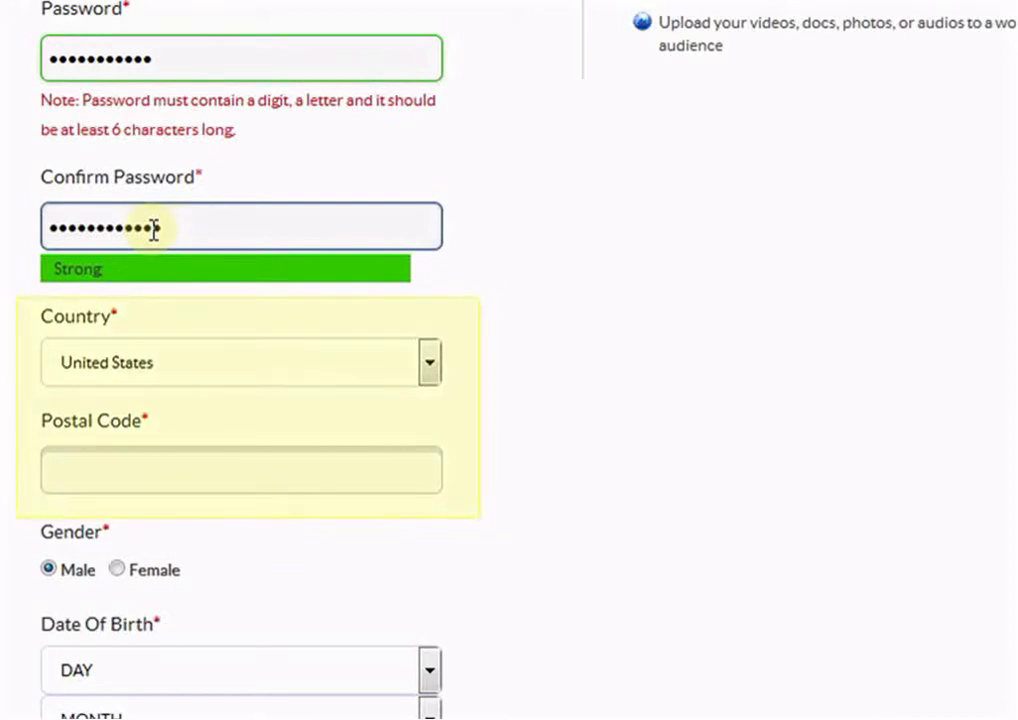
{"action": "type", "text": "•••"}
Choose India as the country, enter the postal code, and select Female as gender
{"action": "left_click", "coordinate": [432, 378]}
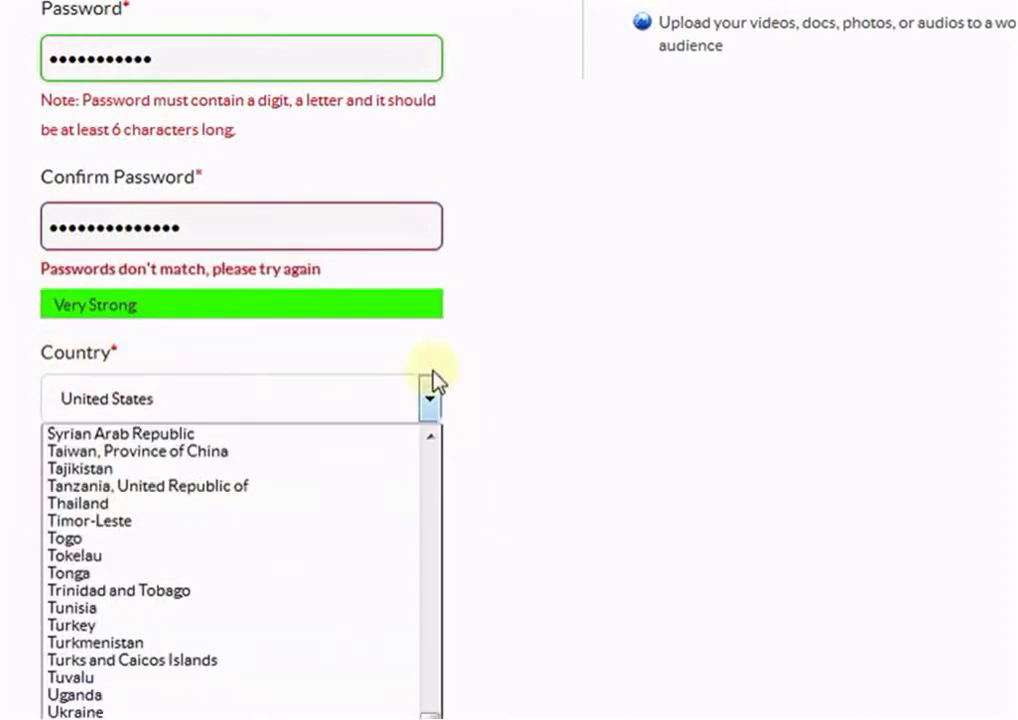
{"action": "key", "text": "i"}
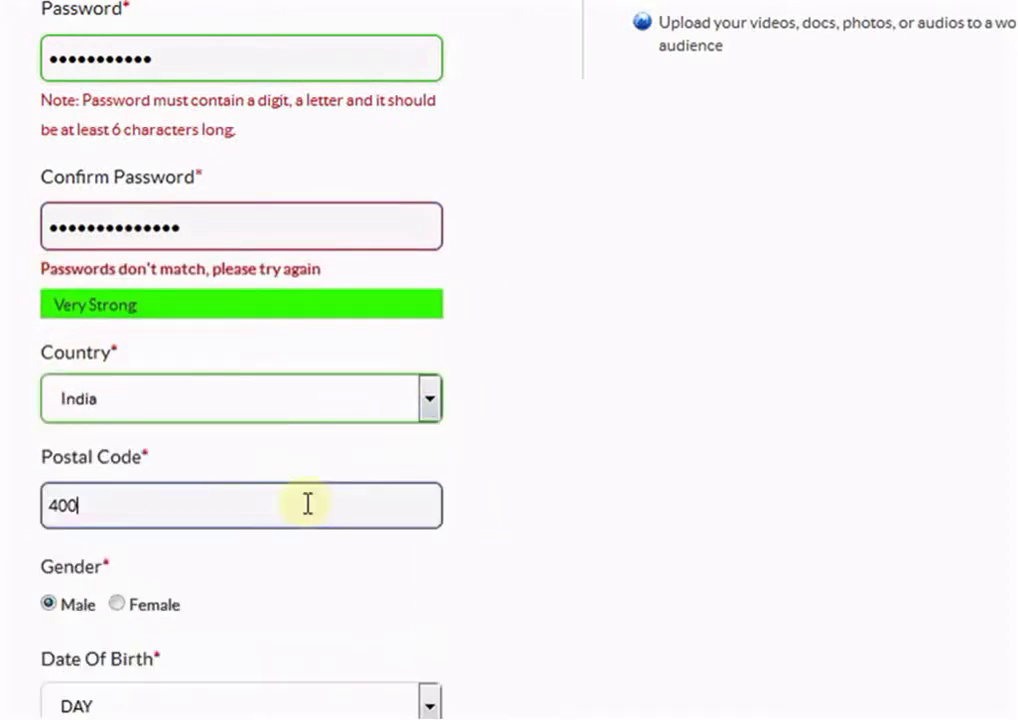
{"action": "type", "text": "049"}
{"action": "left_click", "coordinate": [116, 604]}
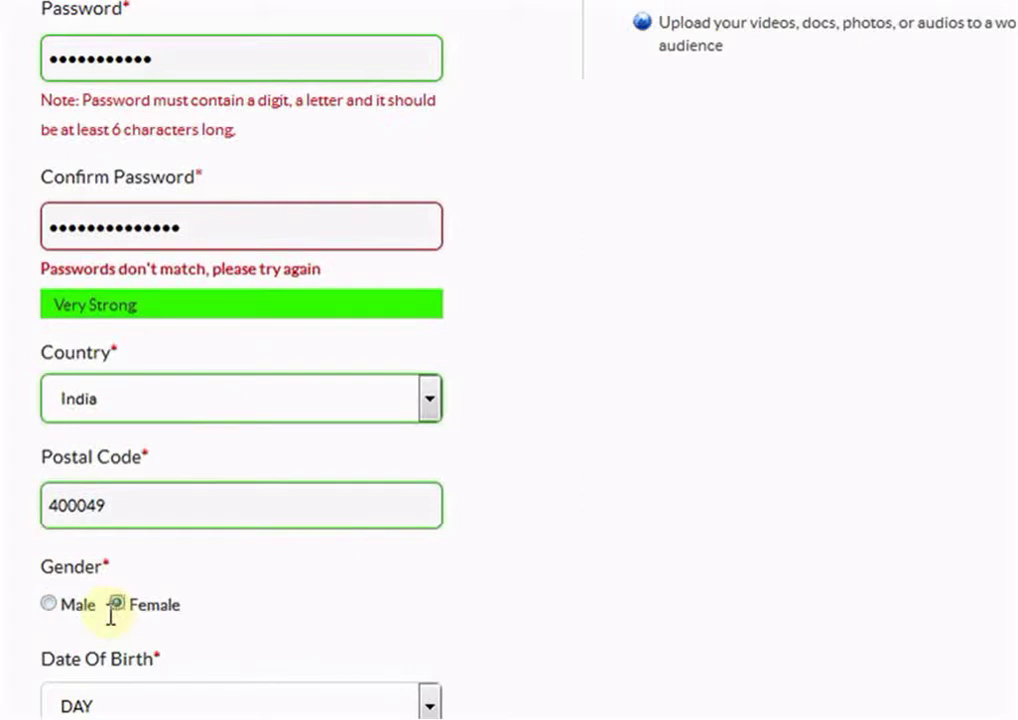
Set the date of birth to 1 January 1970
{"action": "key", "text": "Tab"}
{"action": "type", "text": "1"}
{"action": "scroll", "coordinate": [111, 614], "scroll_direction": "down", "scroll_amount": 2}
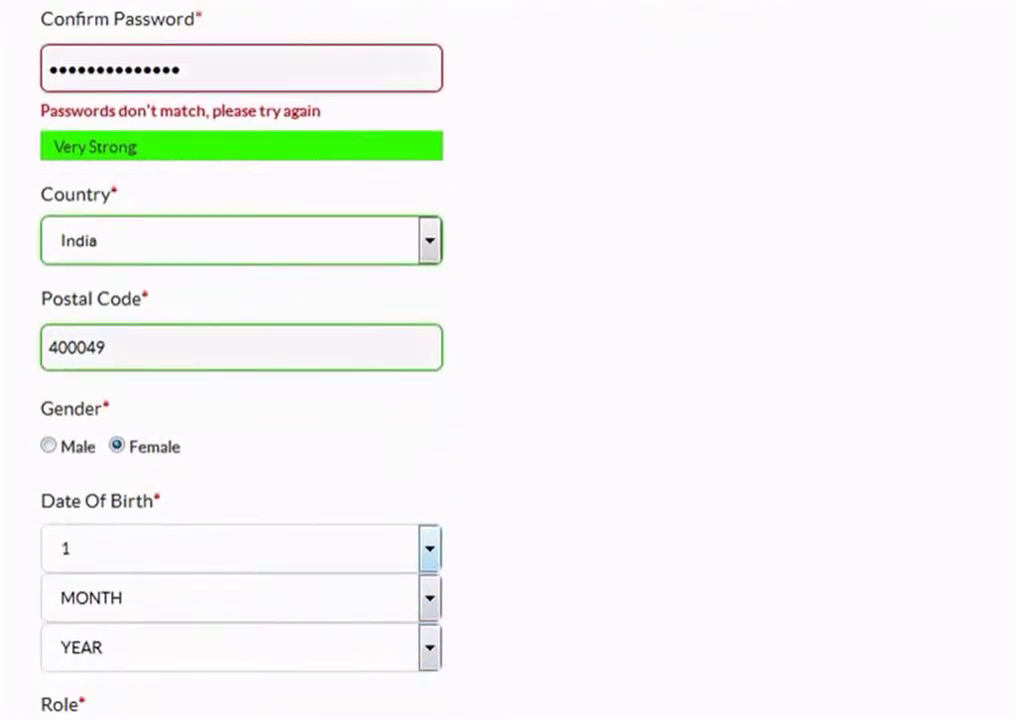
{"action": "scroll", "coordinate": [427, 125], "scroll_direction": "down", "scroll_amount": 5}
{"action": "left_click", "coordinate": [427, 125]}
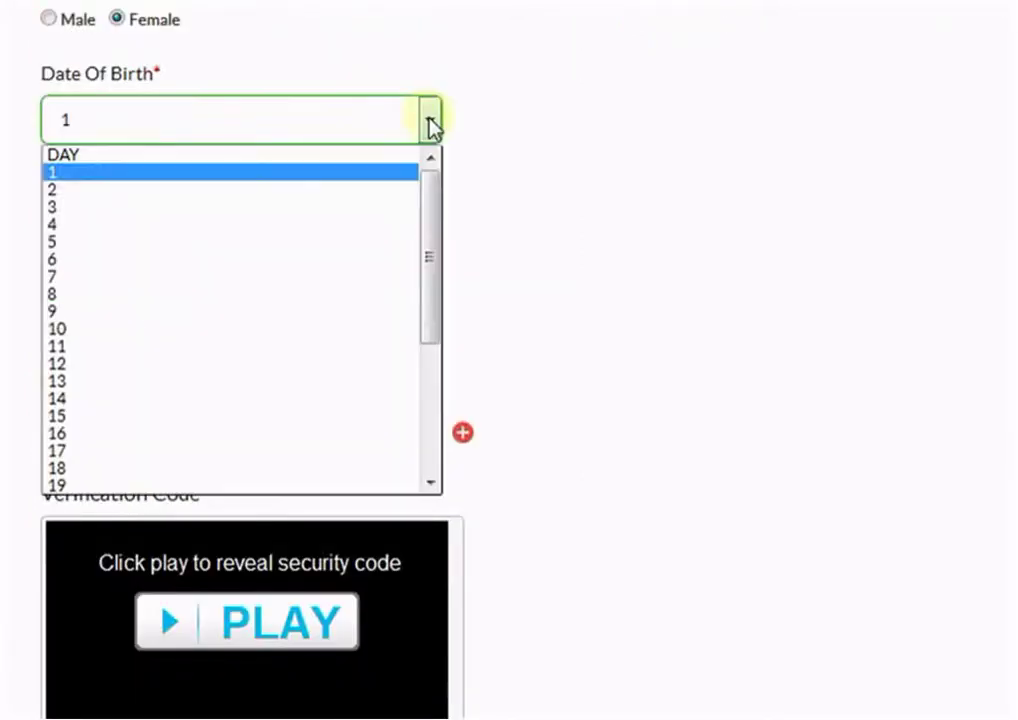
{"action": "left_click", "coordinate": [427, 125]}
{"action": "left_click", "coordinate": [428, 169]}
{"action": "left_click", "coordinate": [418, 232]}
{"action": "left_click", "coordinate": [418, 225]}
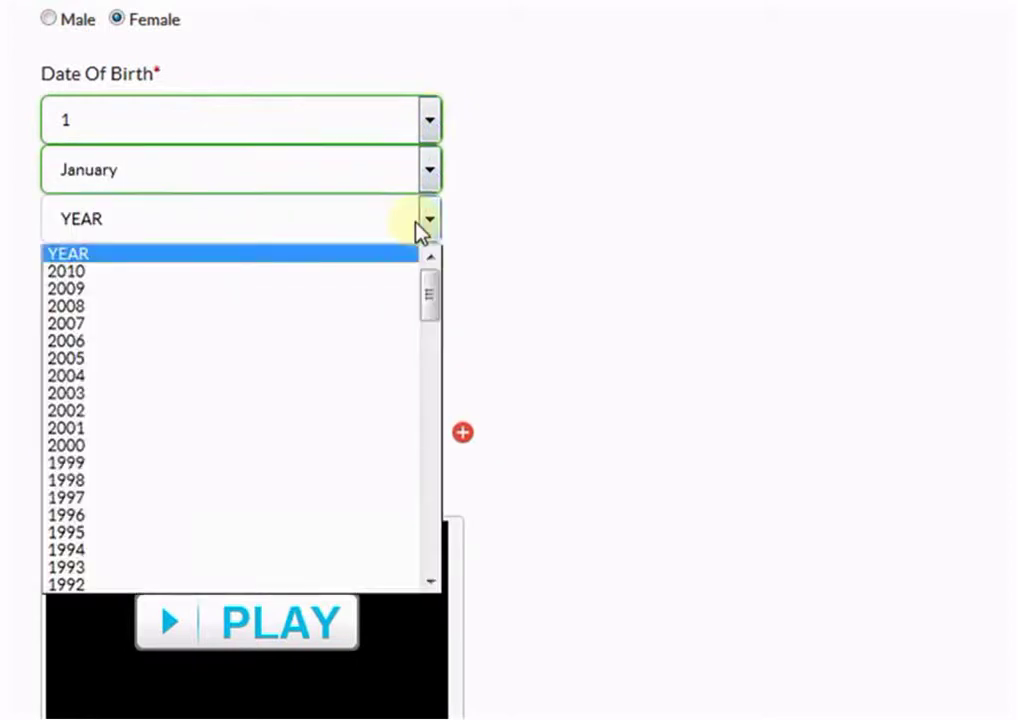
{"action": "scroll", "coordinate": [386, 340], "scroll_direction": "down", "scroll_amount": 10}
{"action": "left_click", "coordinate": [386, 359]}
Choose Teacher as the account role
{"action": "left_click", "coordinate": [349, 334]}
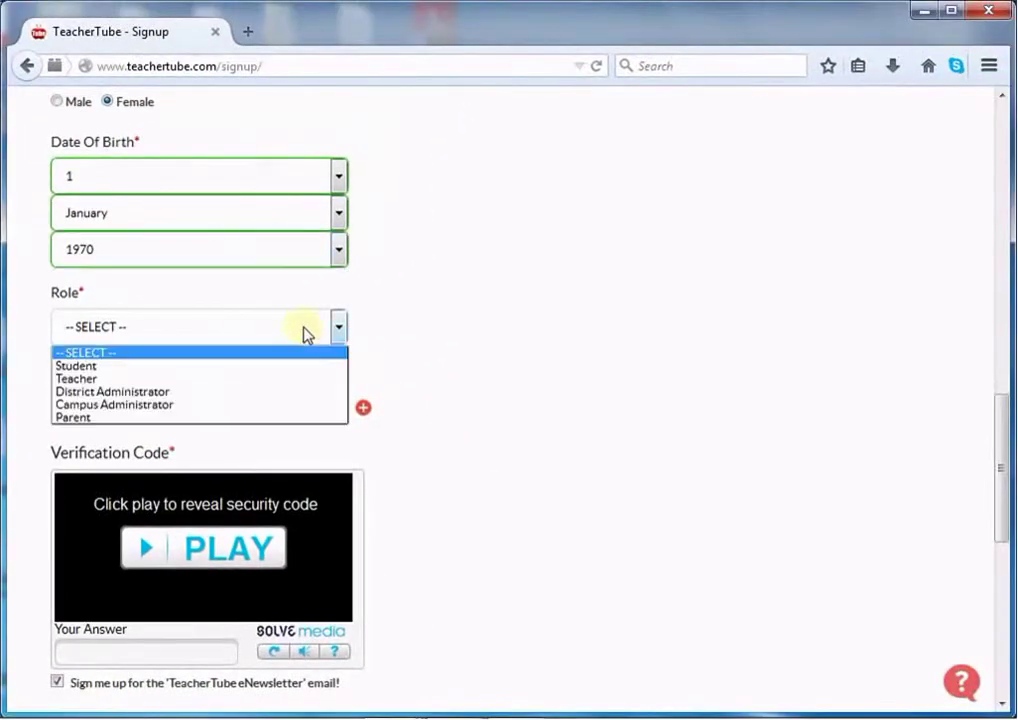
{"action": "left_click", "coordinate": [349, 388]}
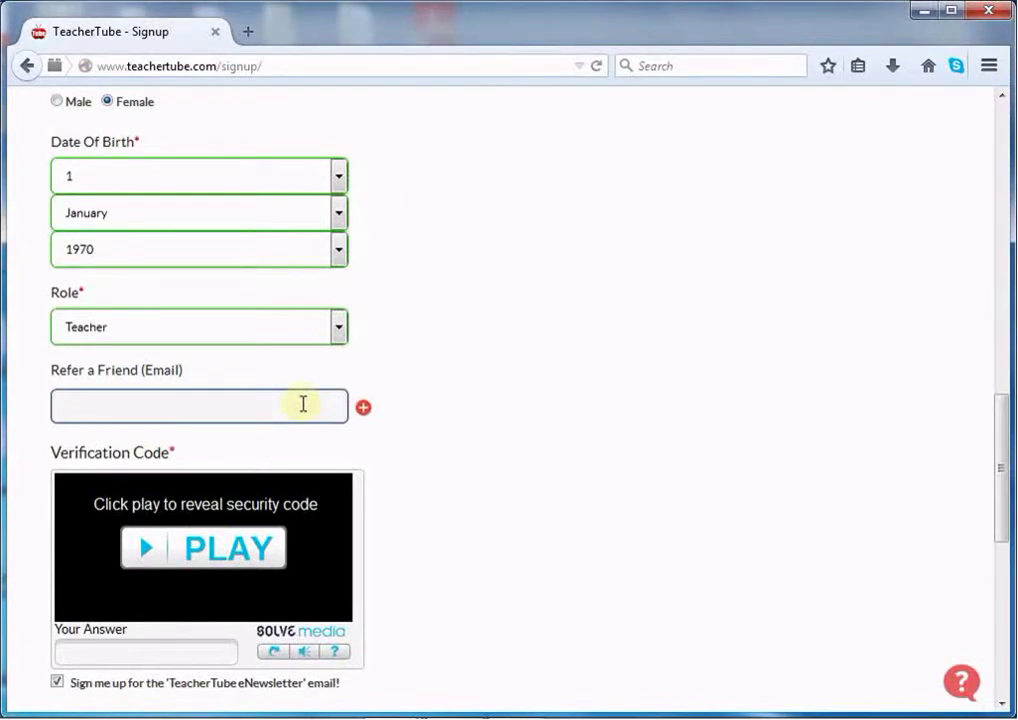
{"action": "left_click_drag", "start_coordinate": [1000, 468], "coordinate": [991, 560]}
{"action": "left_click", "coordinate": [129, 306]}
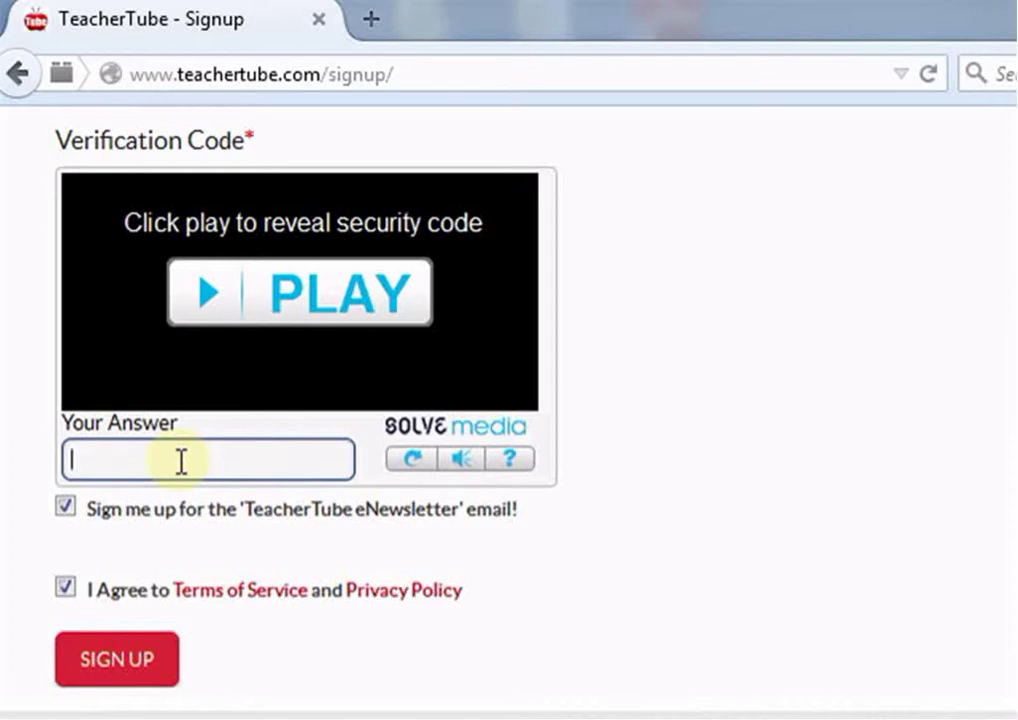
Reveal the Solve Media captcha, type its phrase as the answer, and uncheck the eNewsletter
{"action": "left_click", "coordinate": [341, 300]}
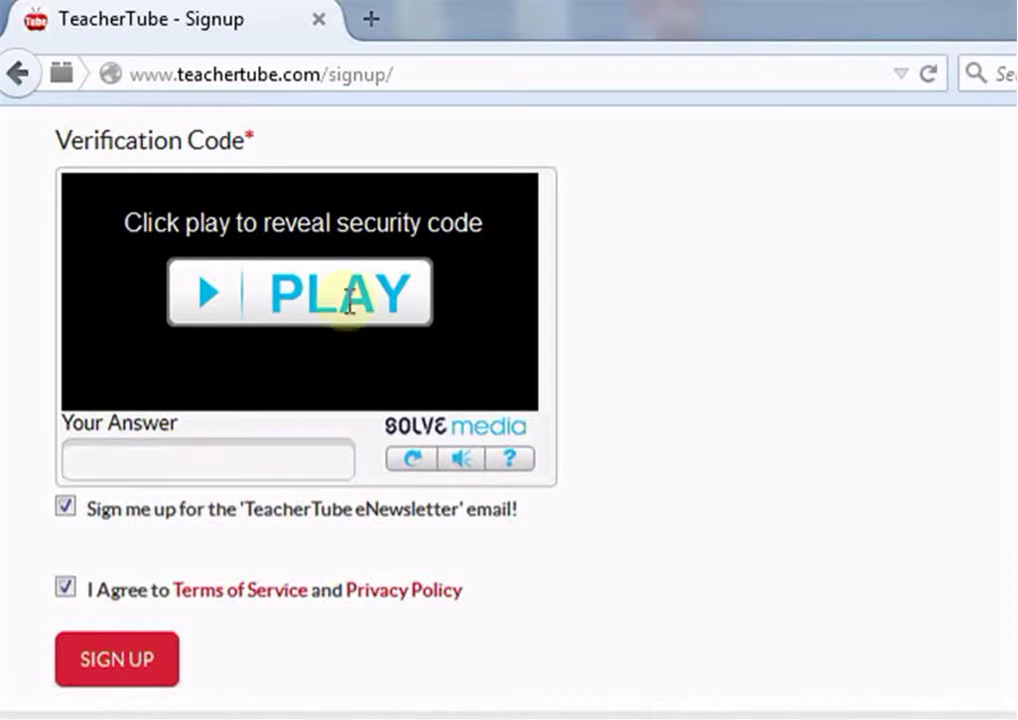
{"action": "left_click", "coordinate": [273, 456]}
{"action": "type", "text": "Bel"}
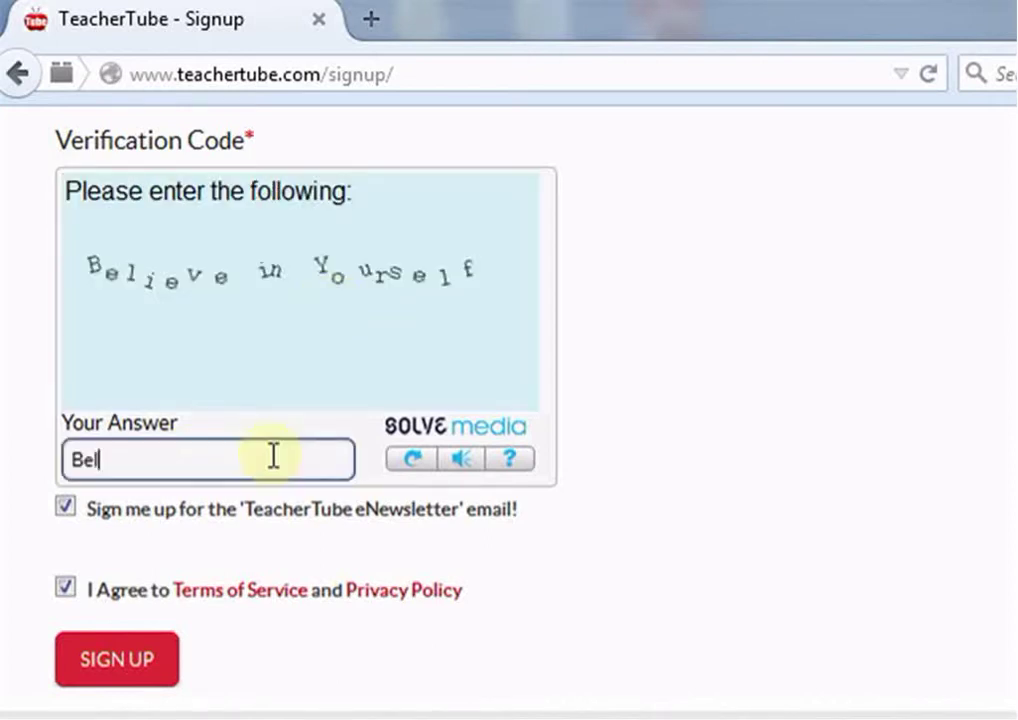
{"action": "type", "text": "ieveinYourself"}
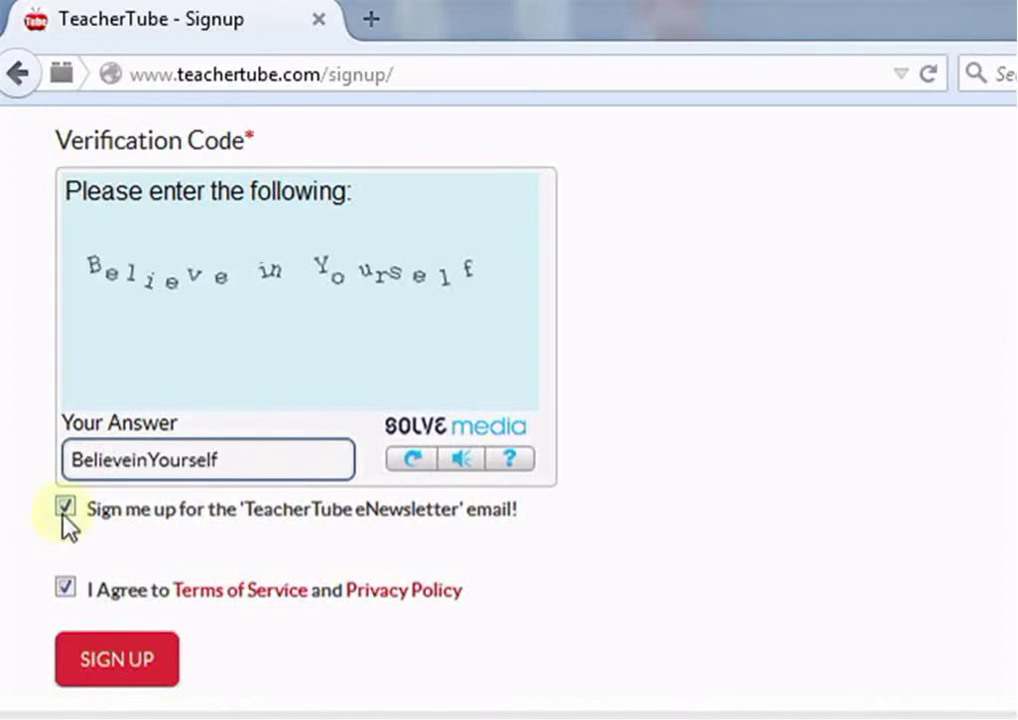
{"action": "left_click", "coordinate": [64, 508]}
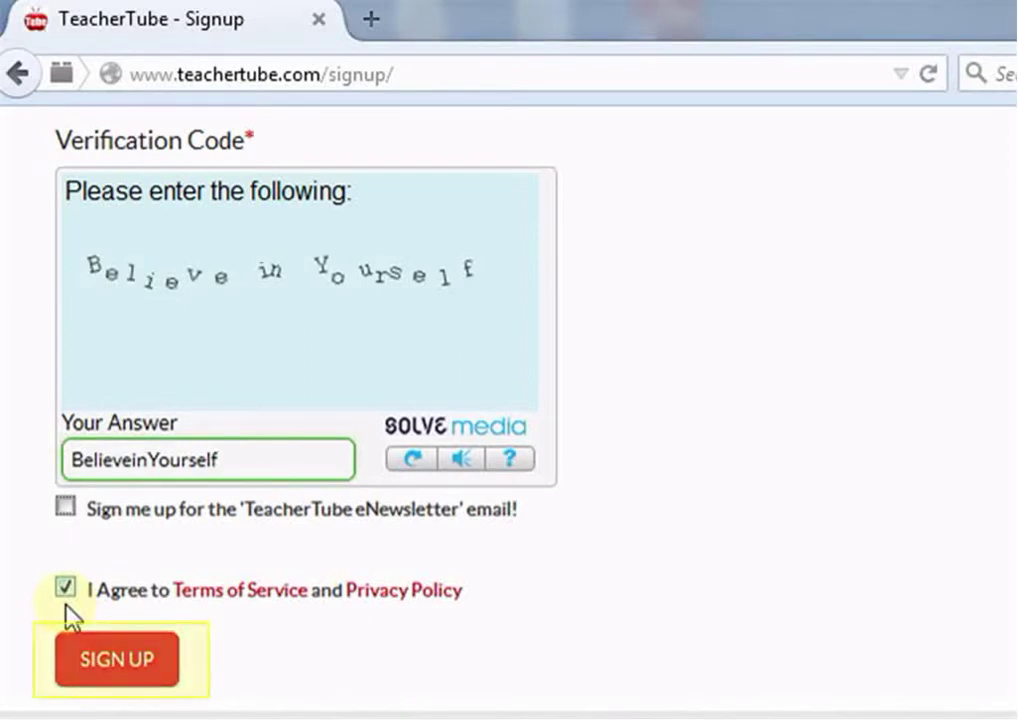
Submit the signup form, then resubmit it after the verification error
{"action": "left_click", "coordinate": [108, 668]}
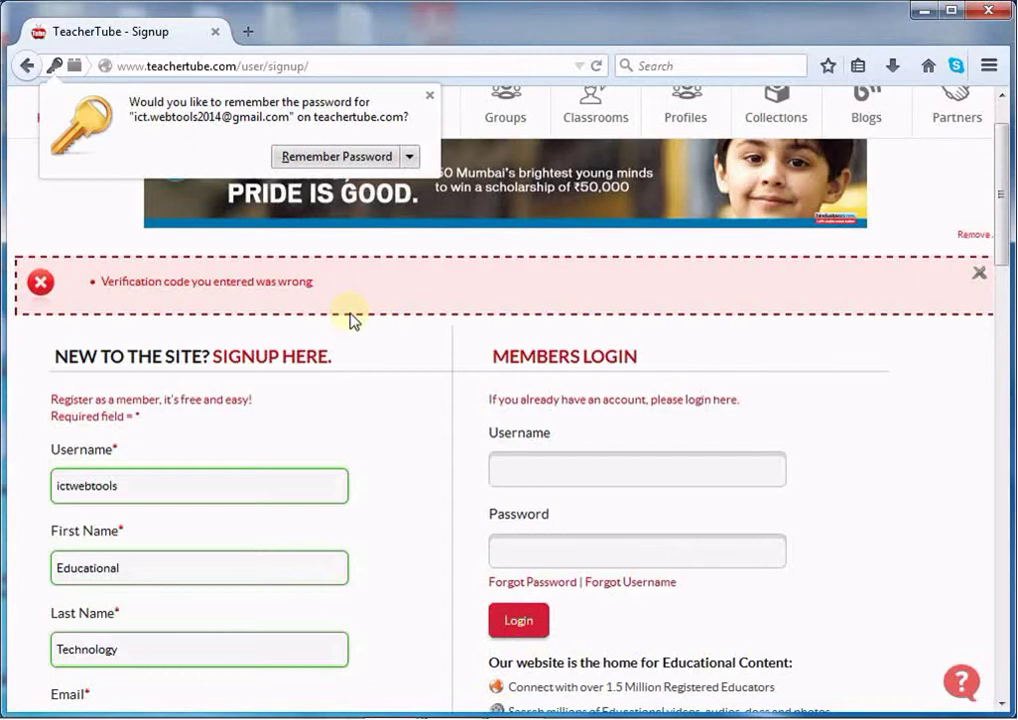
{"action": "left_click", "coordinate": [114, 673]}
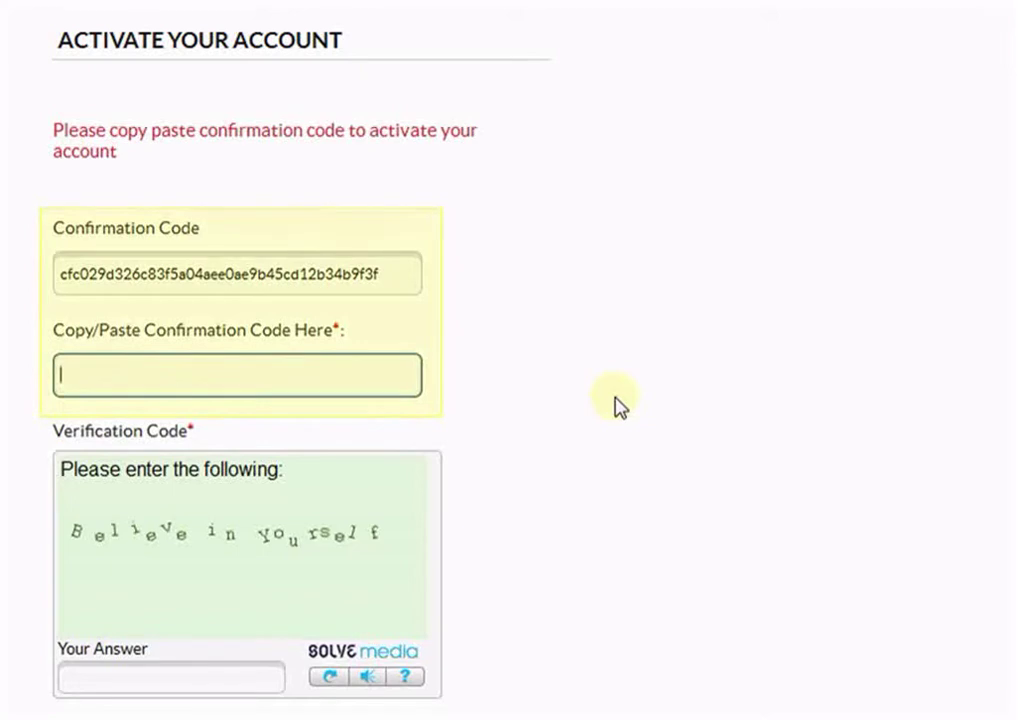
Paste the copied confirmation code into the Copy/Paste field, answer the captcha, and activate the account
{"action": "left_click_drag", "start_coordinate": [385, 274], "coordinate": [50, 227]}
{"action": "key", "text": "ctrl+c"}
{"action": "left_click", "coordinate": [130, 379]}
{"action": "key", "text": "ctrl+v"}
{"action": "left_click", "coordinate": [161, 670]}
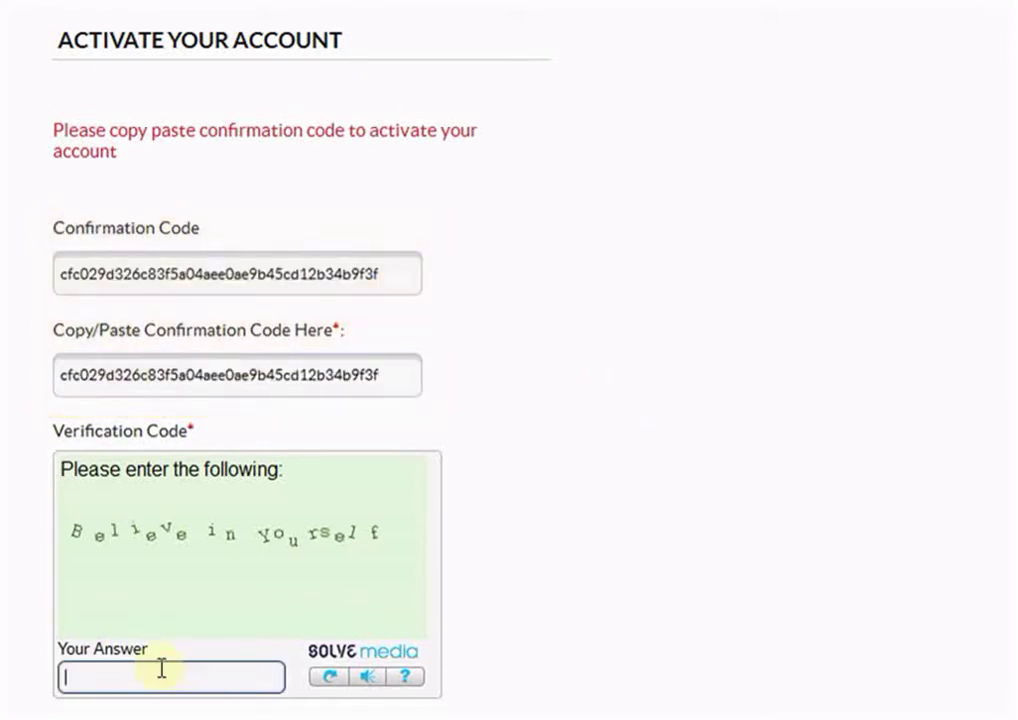
{"action": "scroll", "coordinate": [161, 670], "scroll_direction": "down", "scroll_amount": 1}
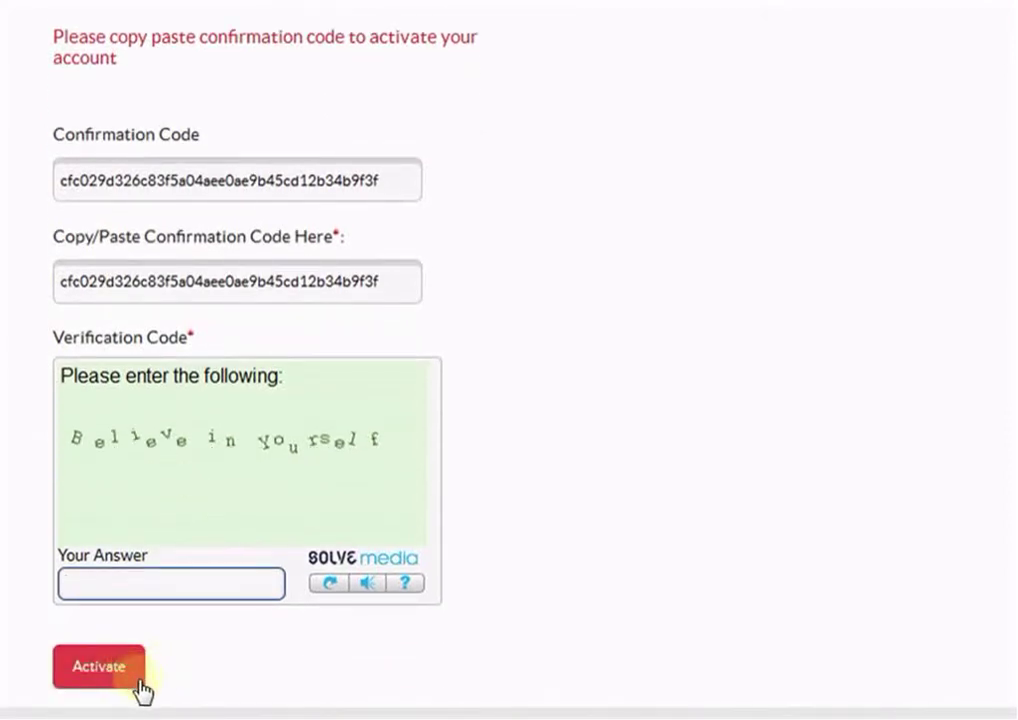
{"action": "left_click", "coordinate": [141, 684]}
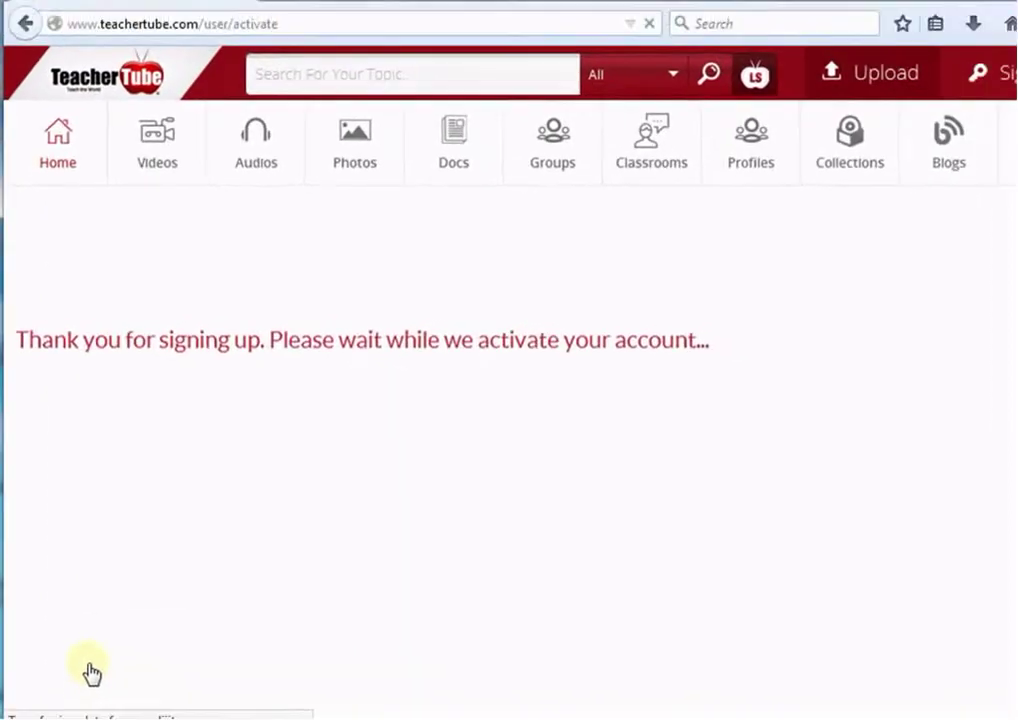